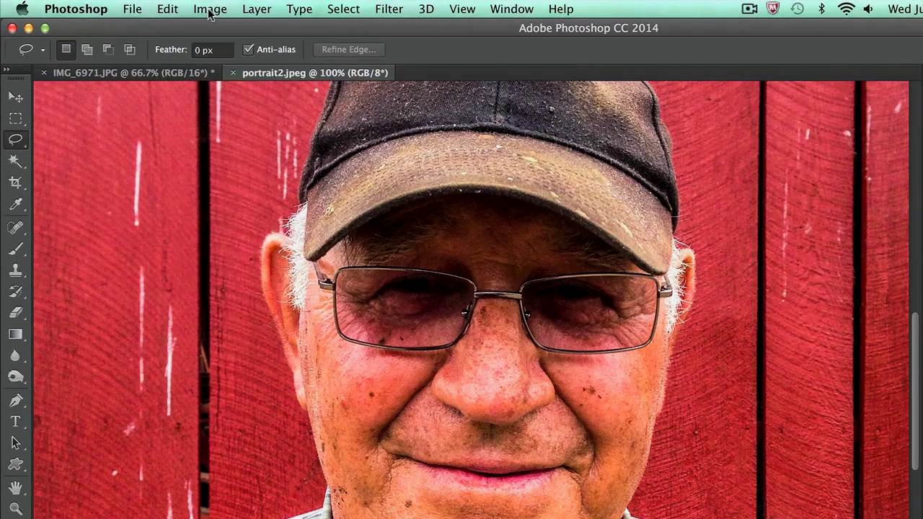
Step: Apply Shadows/Highlights with Shadows Amount at 60% to brighten the man's shadowed face
left_click(210, 10)
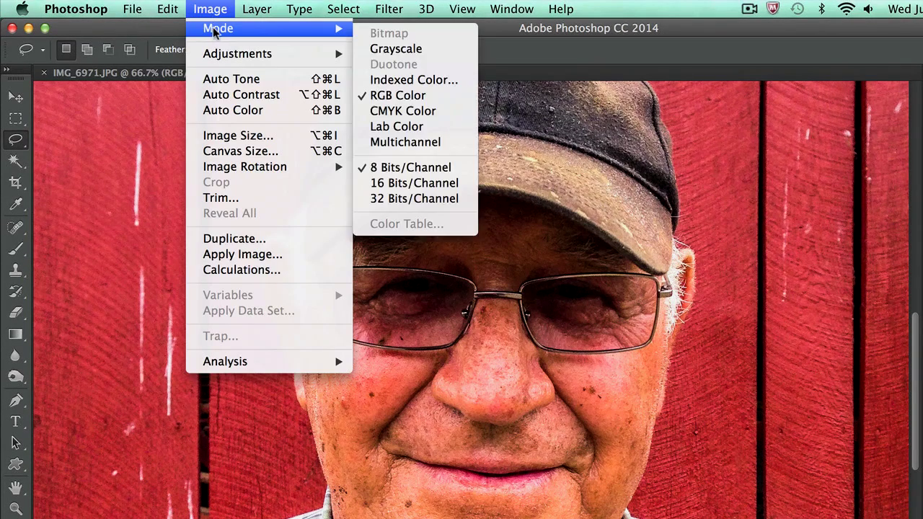
mouse_move(224, 57)
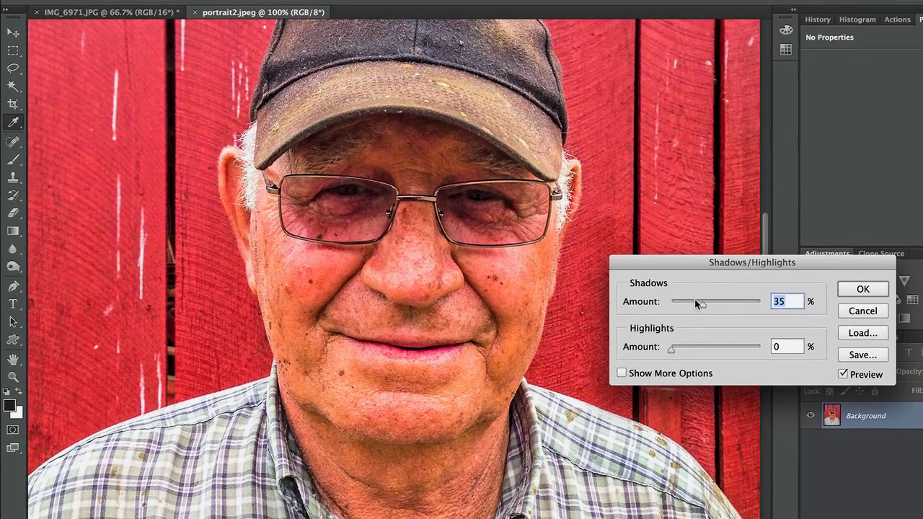
left_click_drag(731, 332, 763, 330)
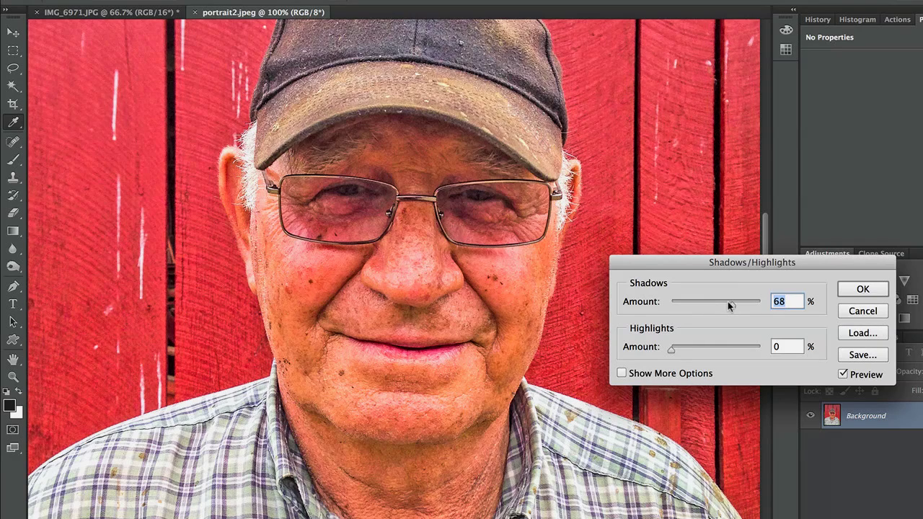
left_click_drag(728, 302, 720, 303)
left_click(845, 289)
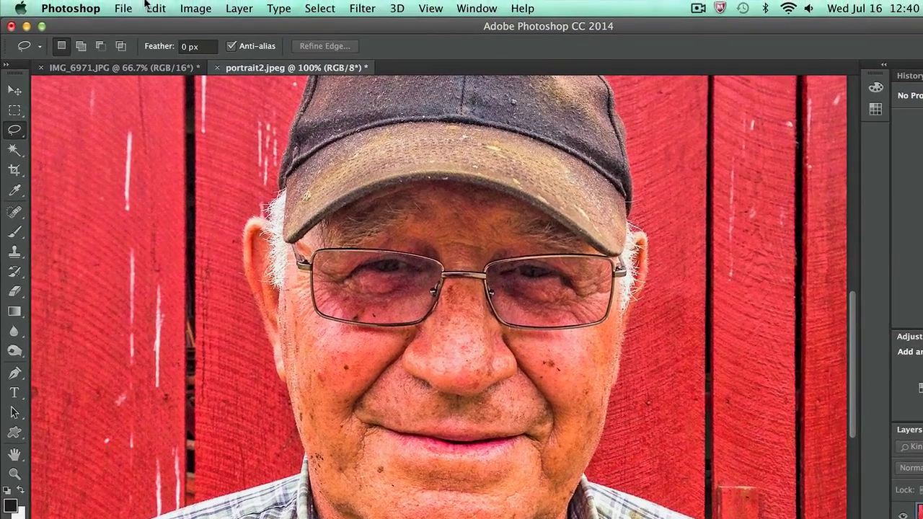
Step: Apply HDR Toning to portrait2.jpeg with Detail raised from +30 to +95
left_click(182, 7)
mouse_move(264, 52)
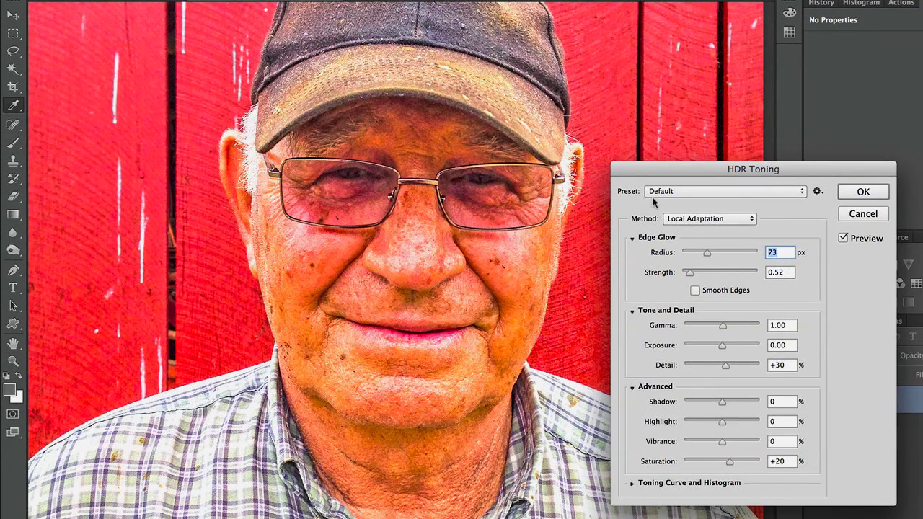
left_click_drag(722, 367, 729, 366)
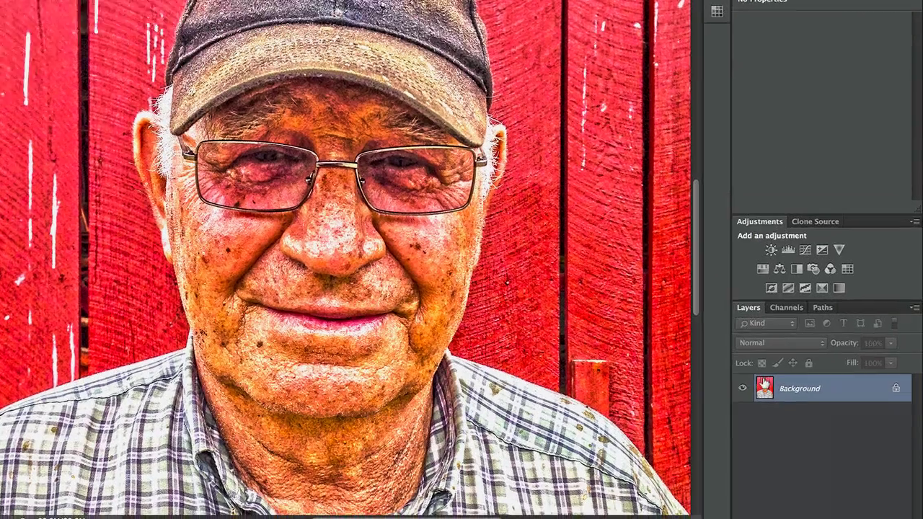
Step: Duplicate the Background layer and give the copy a Watercolor filter with Texture 2
left_click_drag(764, 384, 851, 497)
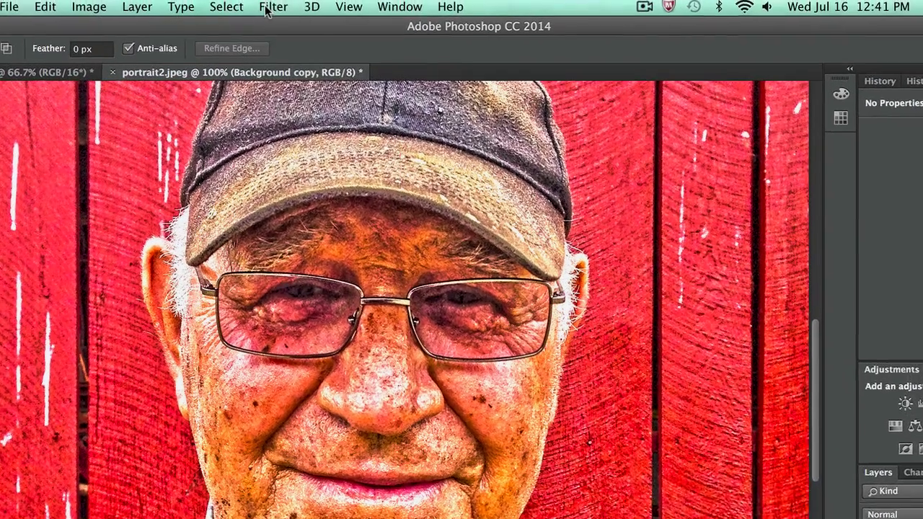
left_click(276, 6)
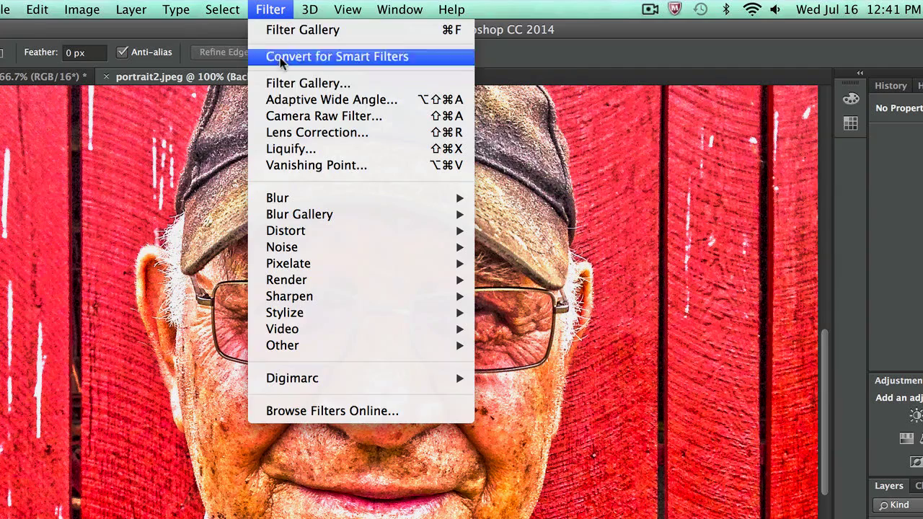
left_click(283, 81)
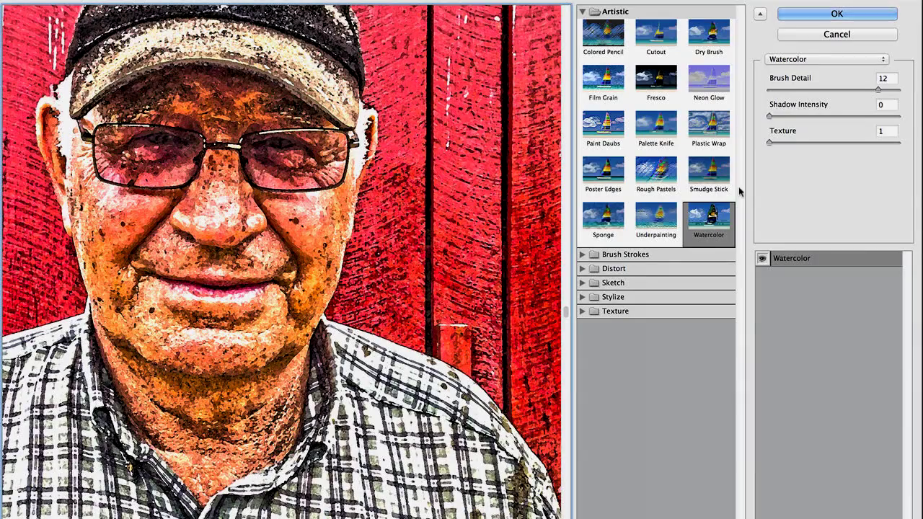
left_click(772, 141)
left_click_drag(773, 140, 842, 141)
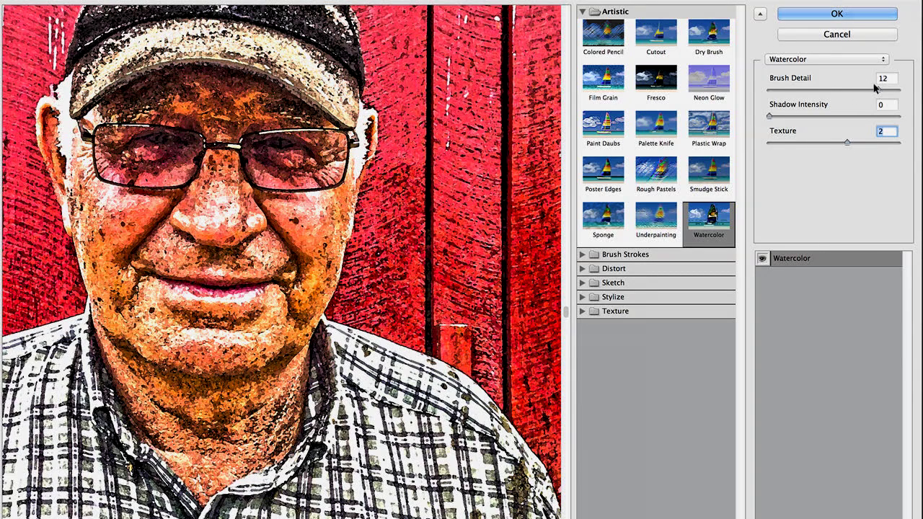
left_click(855, 11)
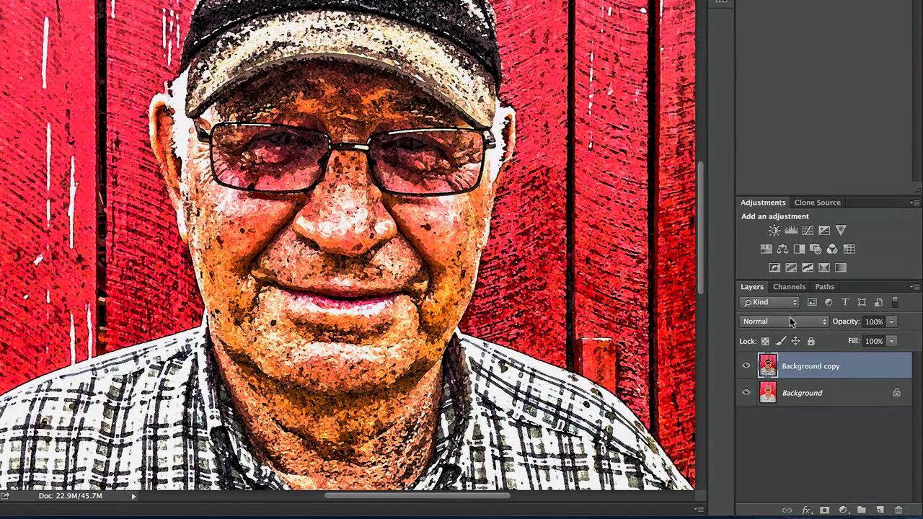
Step: Set the Background copy's blend mode to Overlay after trying Lighten
left_click(798, 366)
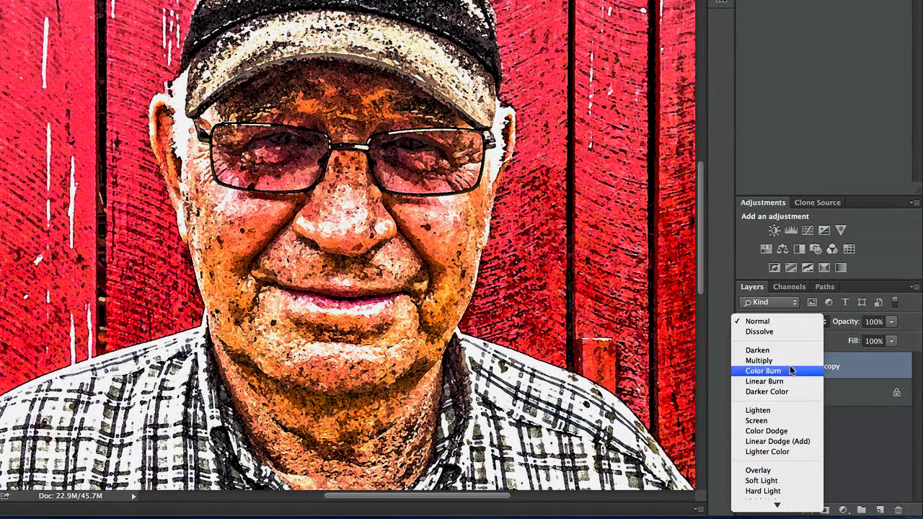
left_click(758, 411)
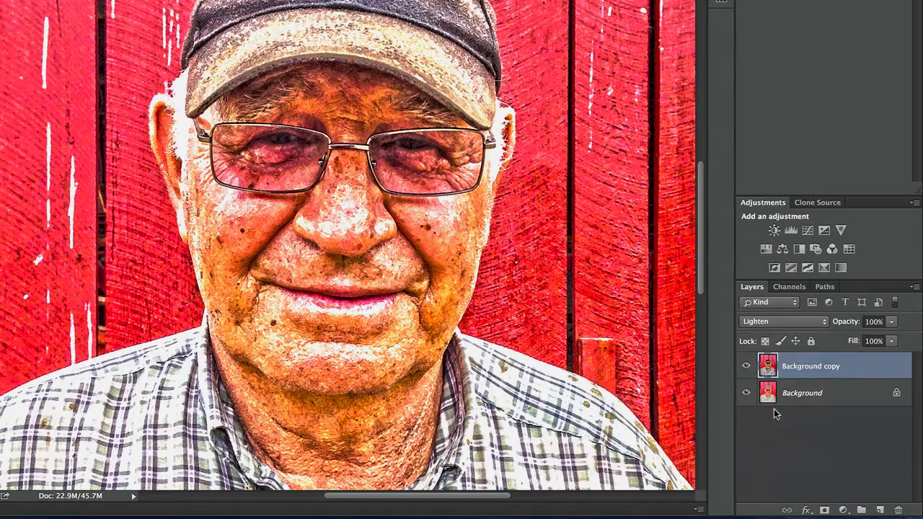
left_click(783, 322)
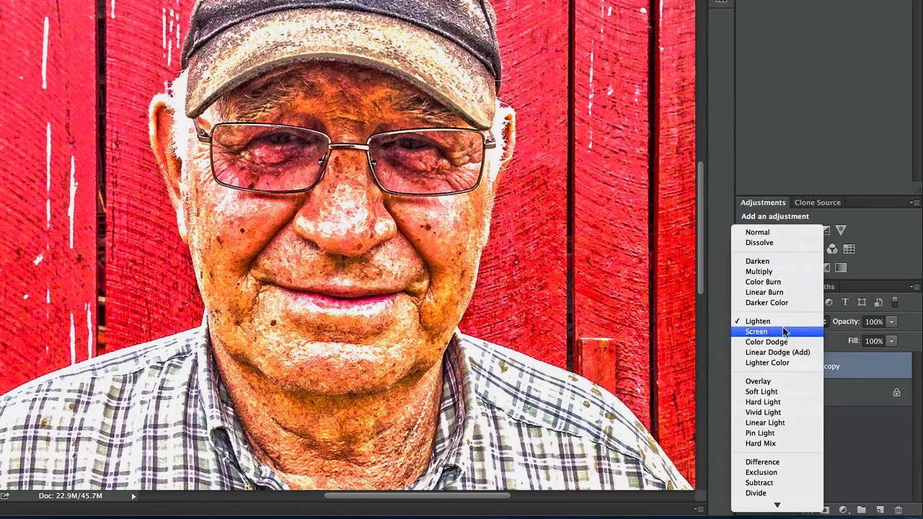
left_click(770, 382)
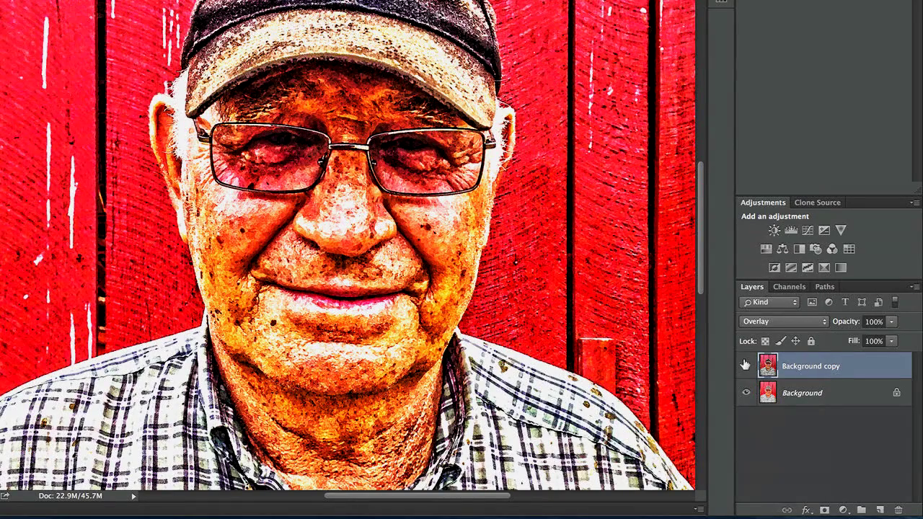
Step: Compare the portrait with and without the overlay copy, then add a layer mask to it
left_click(744, 366)
left_click(745, 365)
left_click(744, 365)
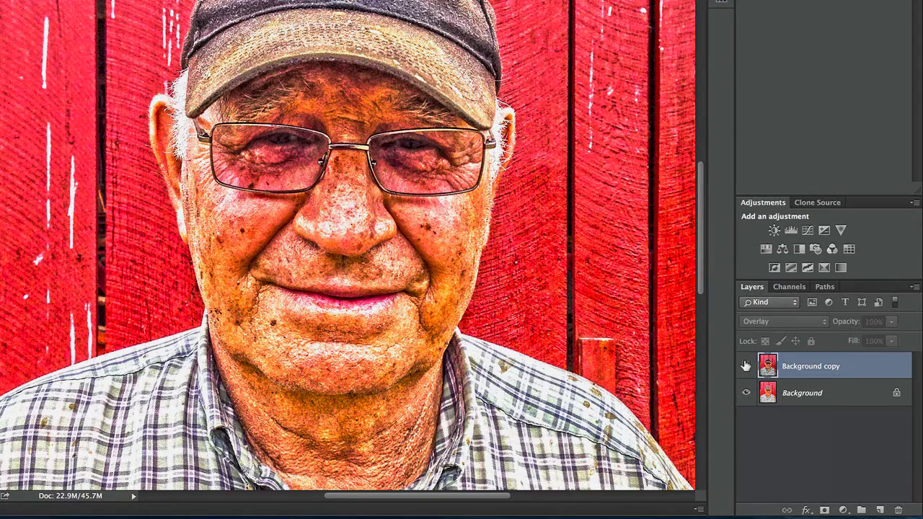
left_click(745, 365)
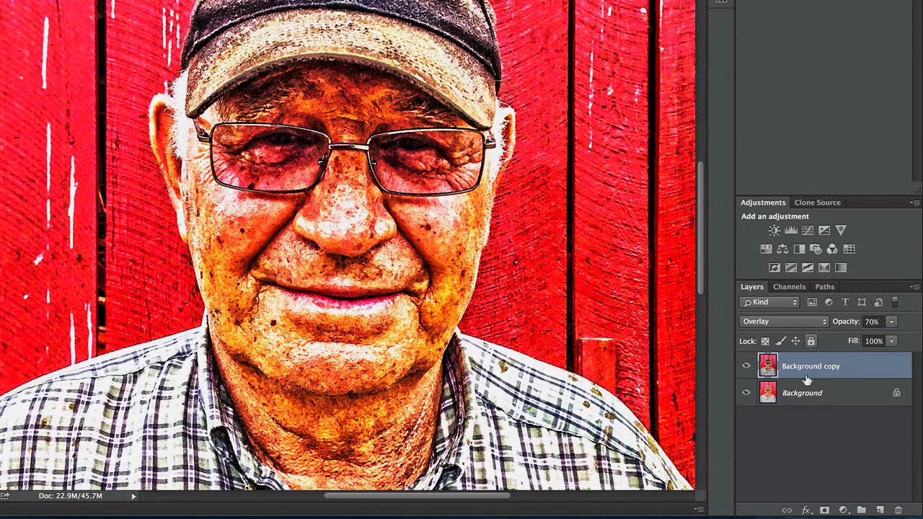
left_click(822, 509)
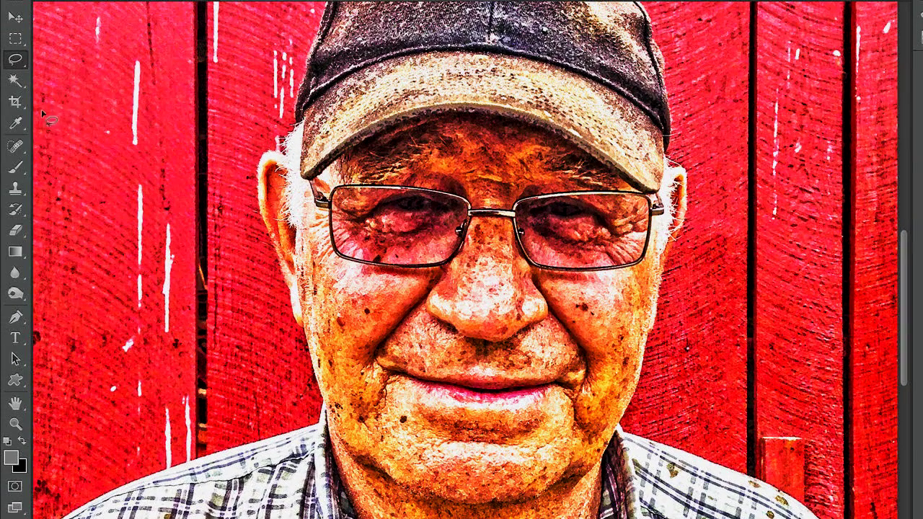
Step: Pick a brush of about 206 px, then revert portrait2.jpeg to its last saved version
left_click(14, 167)
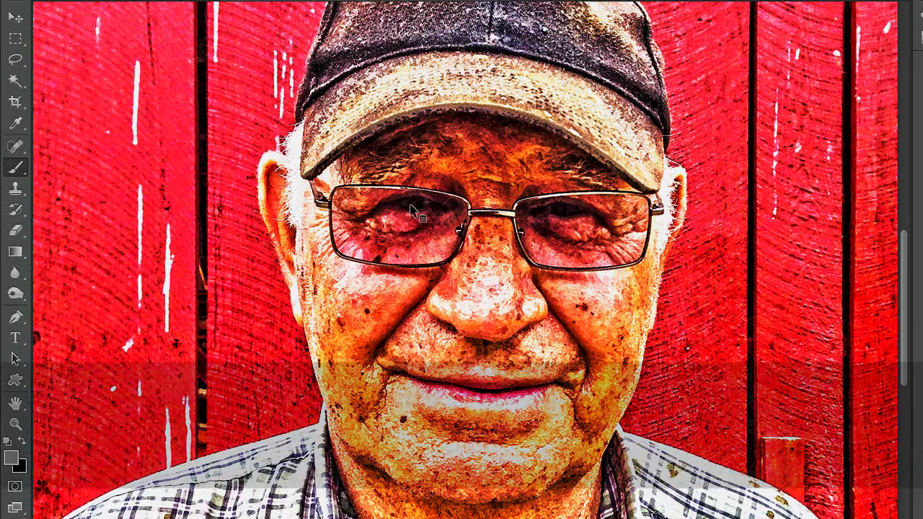
mouse_move(407, 213)
left_mouse_down()
mouse_move(434, 207)
mouse_move(382, 211)
left_mouse_up()
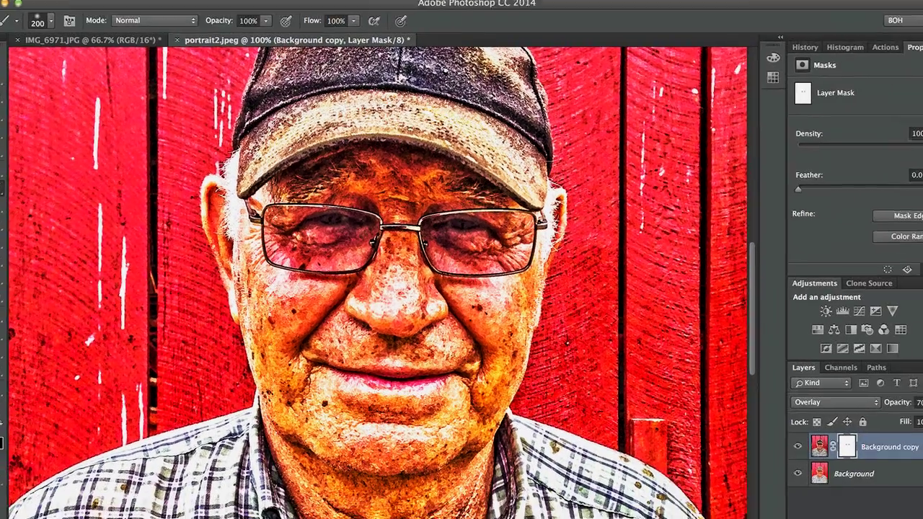
left_click(105, 7)
left_click(122, 189)
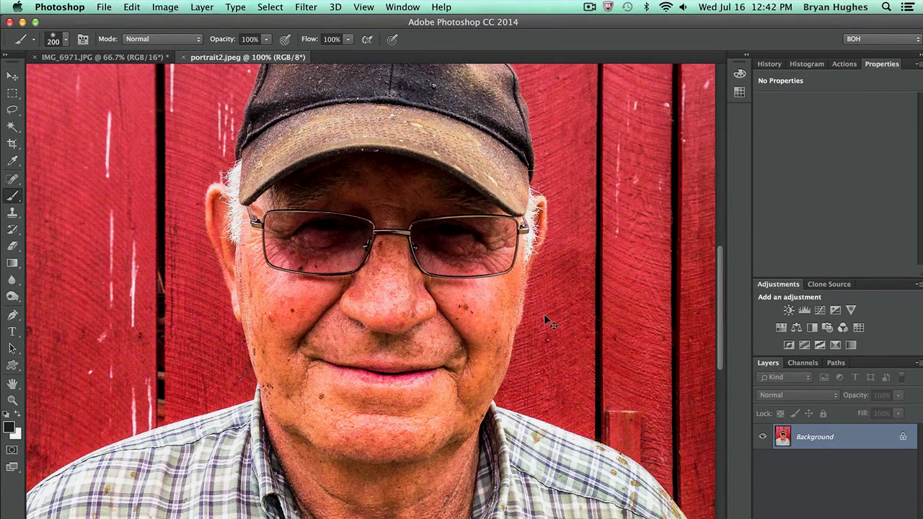
Step: Undo the revert to restore the masked overlay, then switch to IMG_6971.JPG
key("super+z")
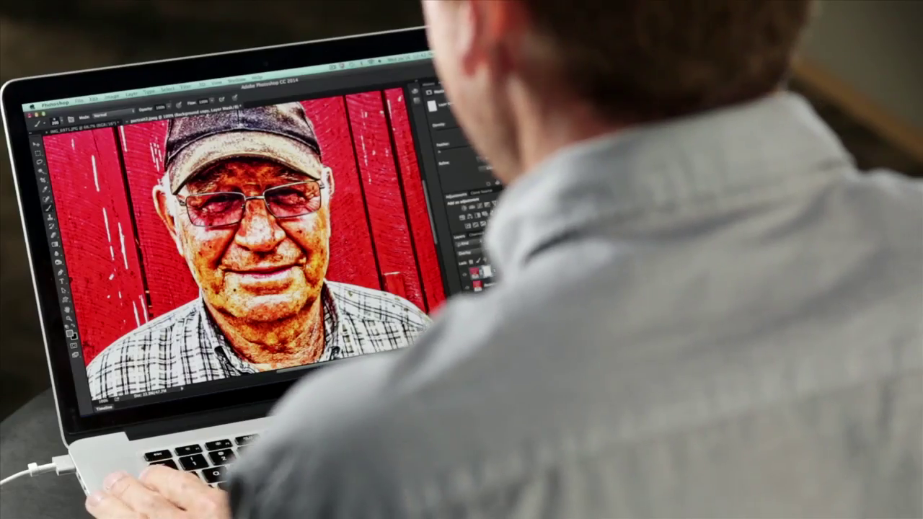
left_click(83, 125)
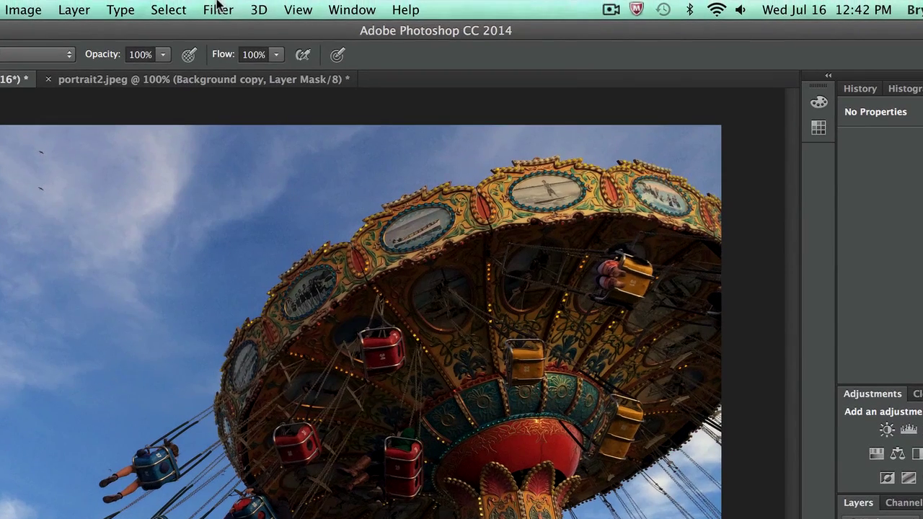
Step: Open the Camera Raw Filter on the carousel photo IMG_6971.JPG
left_click(218, 9)
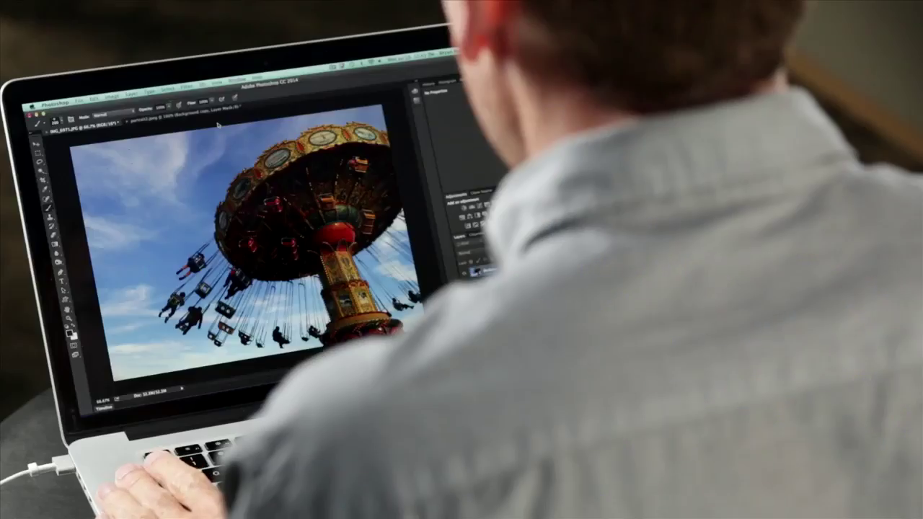
key("ctrl+shift+a")
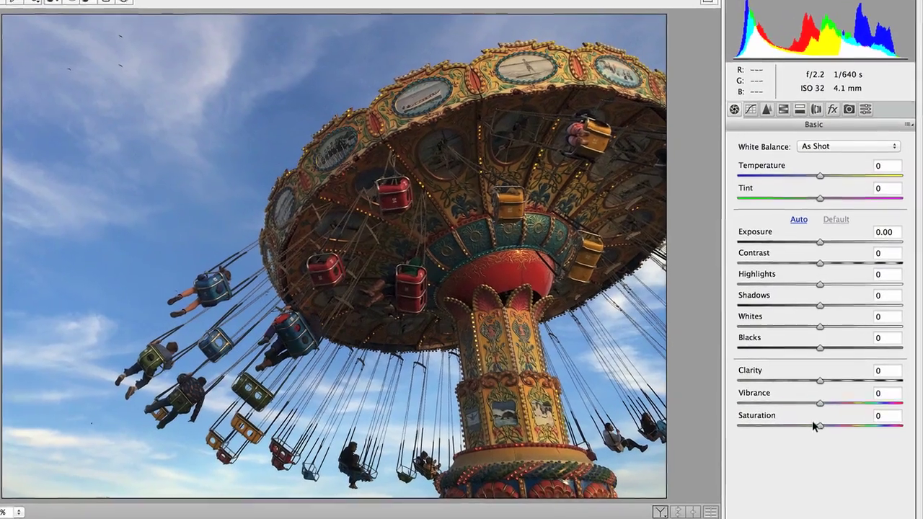
Step: In Camera Raw's Basic panel, set Saturation +100, Shadows +36 and Contrast +24
left_click_drag(812, 424, 917, 421)
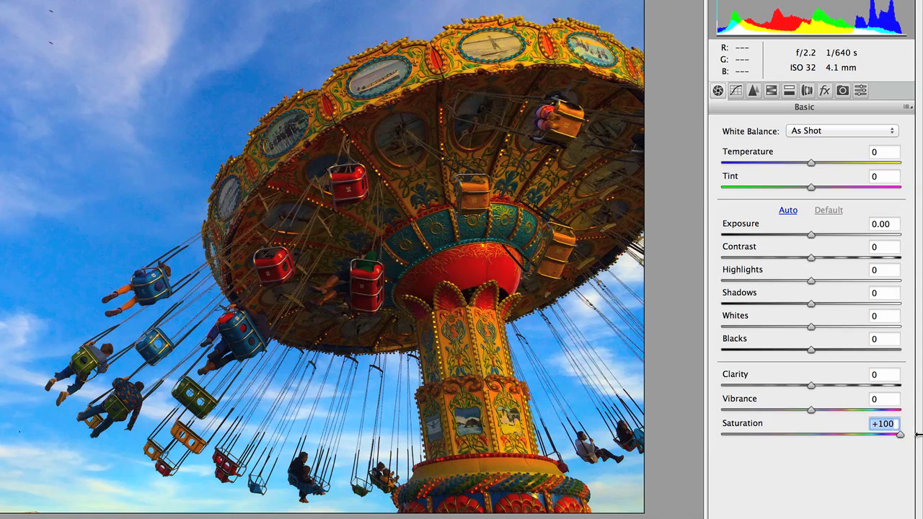
left_click(829, 250)
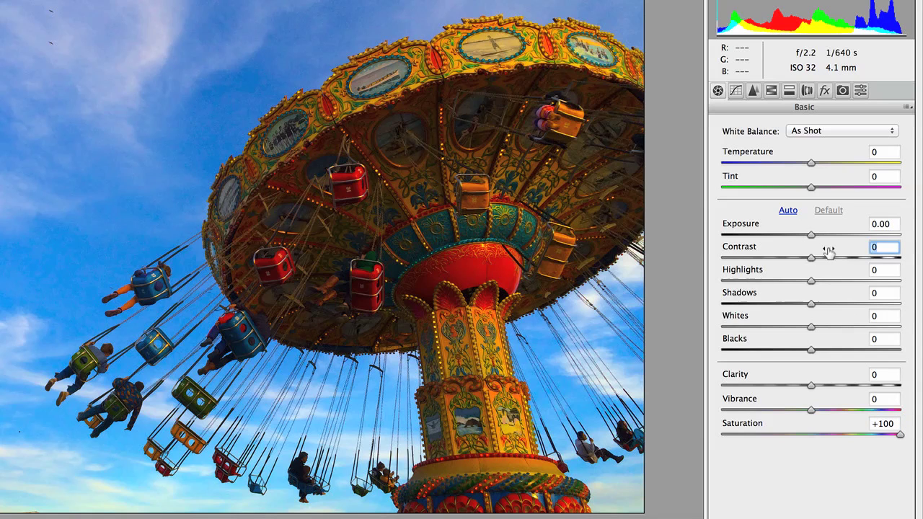
left_click(809, 300)
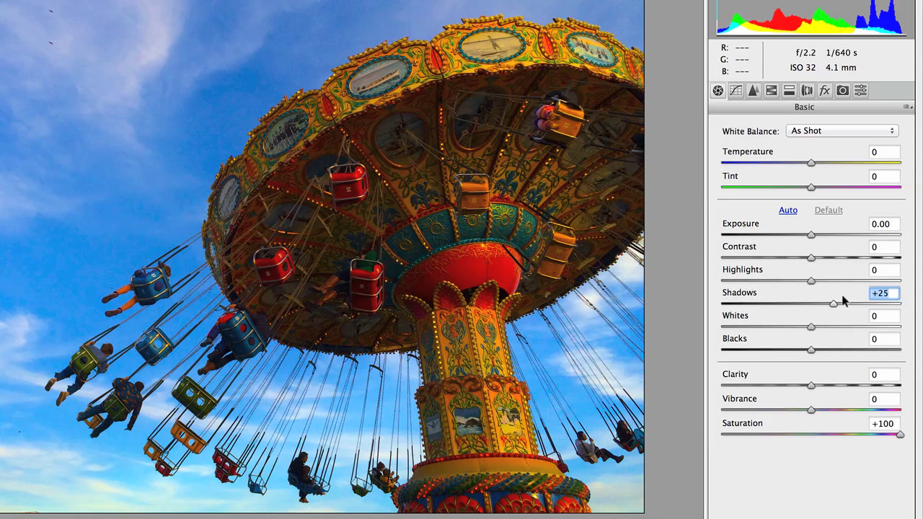
left_click_drag(841, 297, 841, 298)
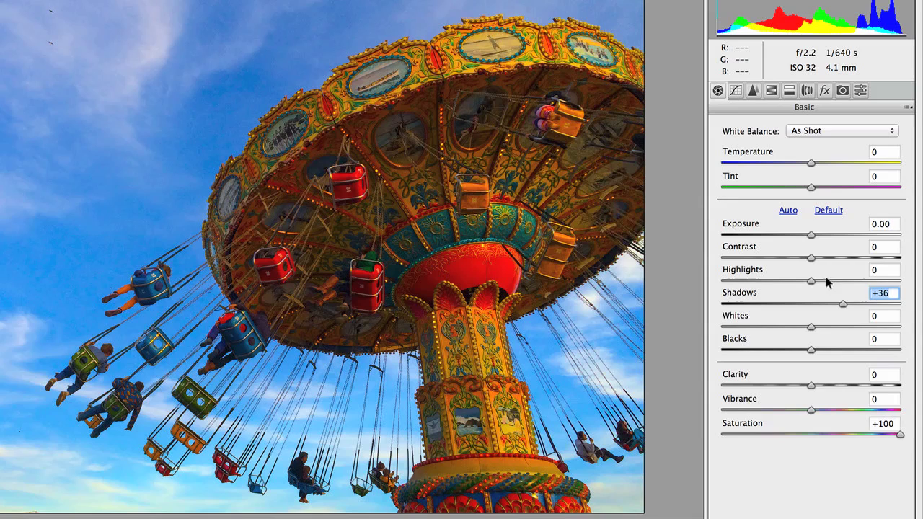
left_click_drag(804, 251, 830, 253)
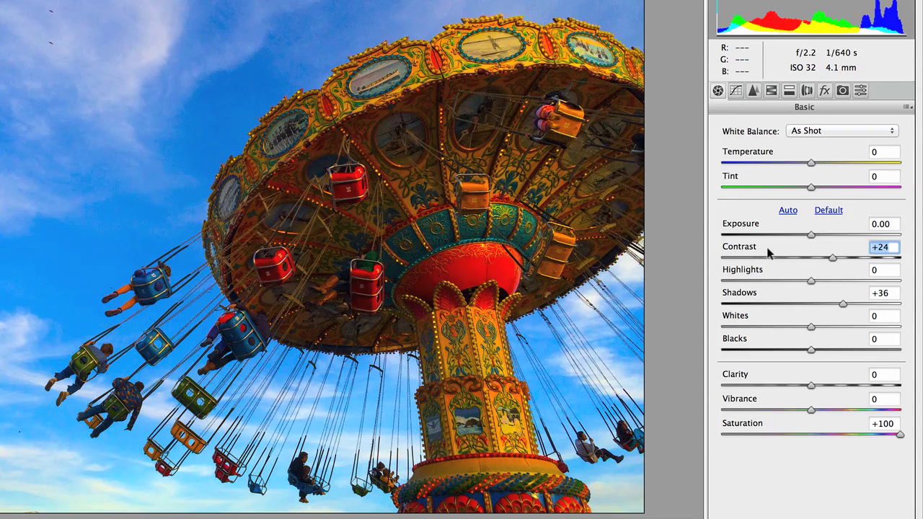
Step: In the Detail panel, set Luminance noise reduction to 100 and Luminance Detail to 0
left_click(753, 90)
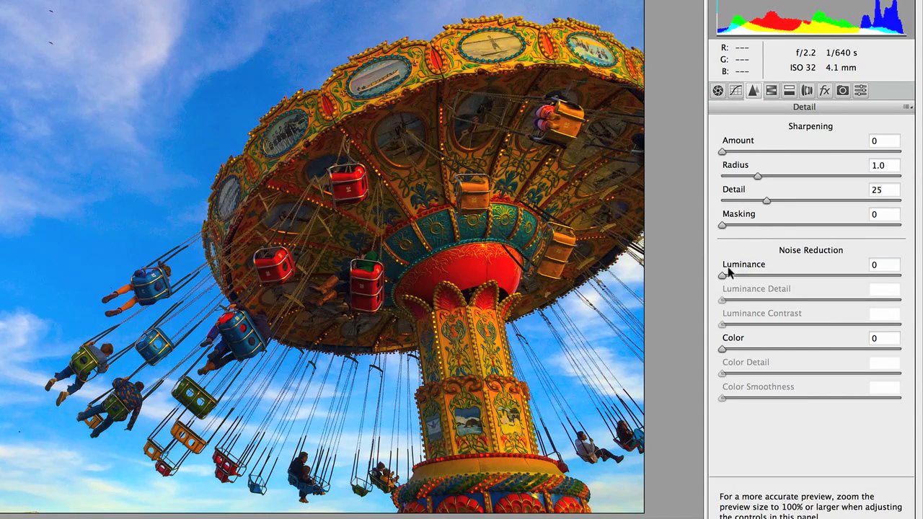
left_click_drag(721, 274, 739, 269)
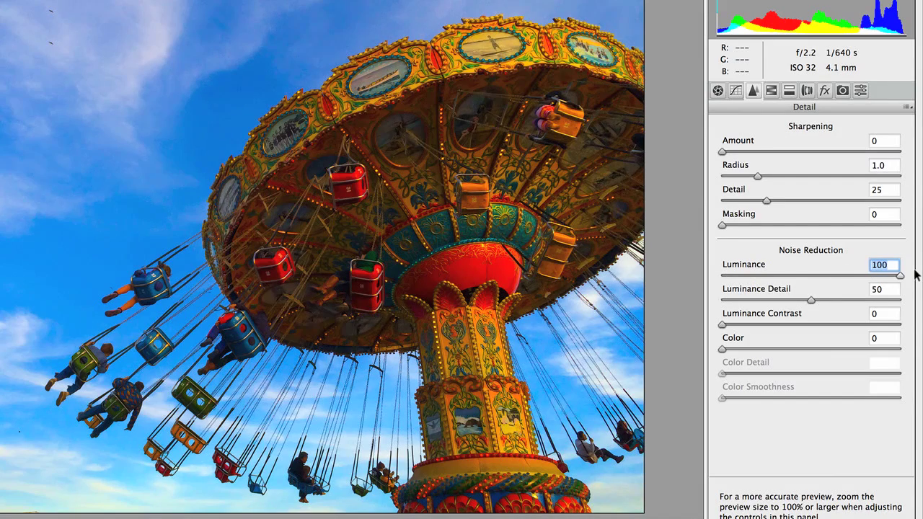
left_click_drag(803, 297, 764, 297)
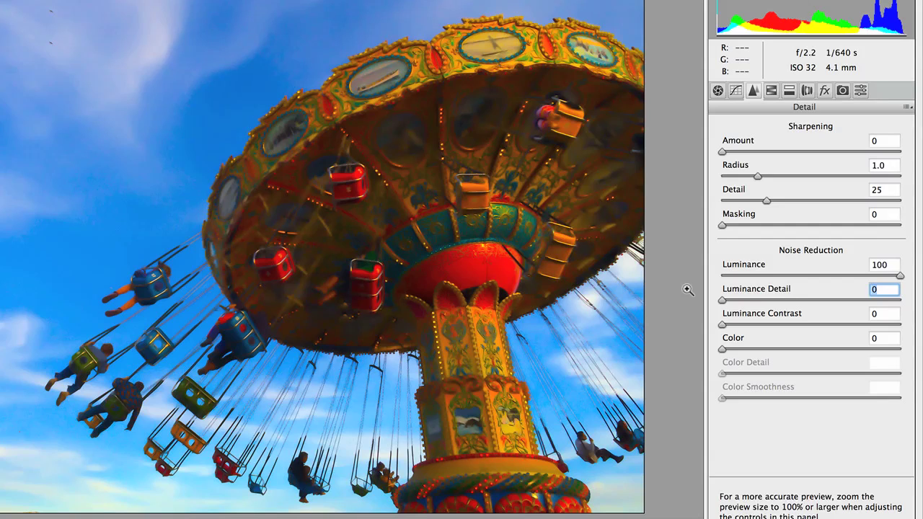
left_click(717, 90)
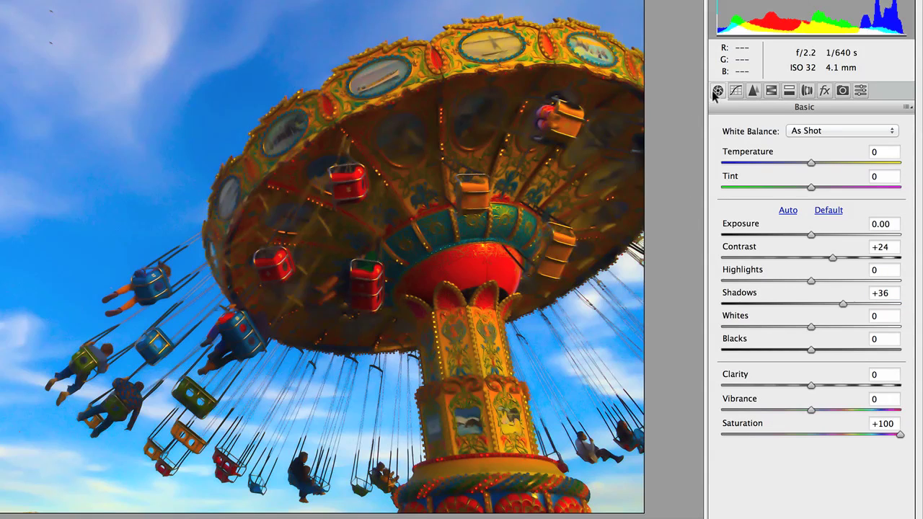
key("super+plus")
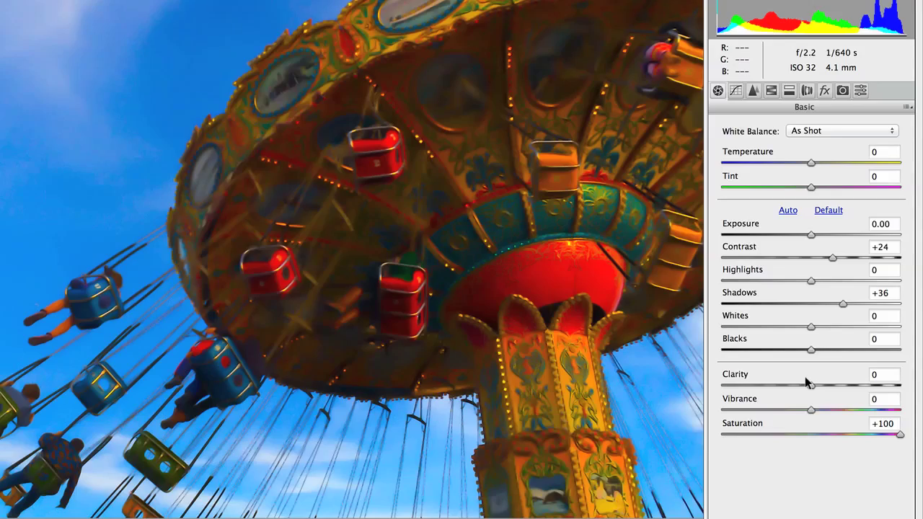
Step: Try Clarity at -100 and near +100, then settle it at +24
left_click_drag(808, 382, 685, 383)
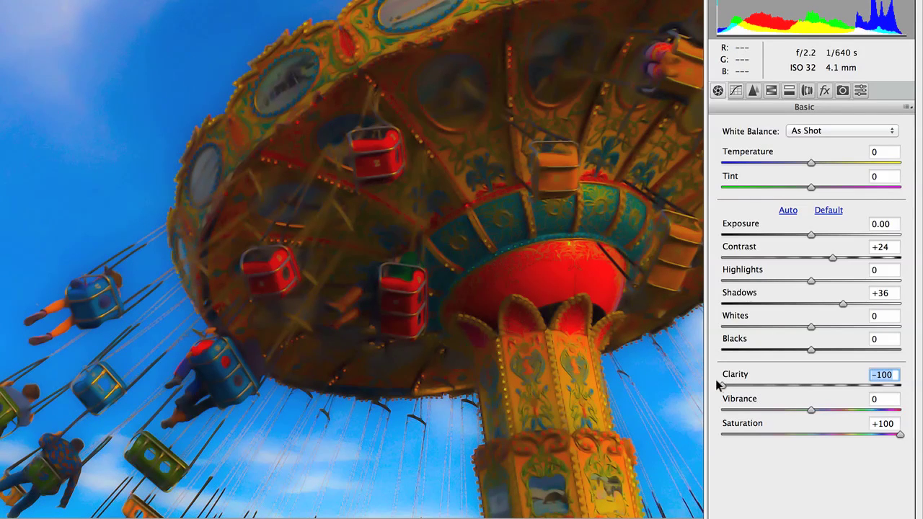
left_click_drag(719, 386, 898, 390)
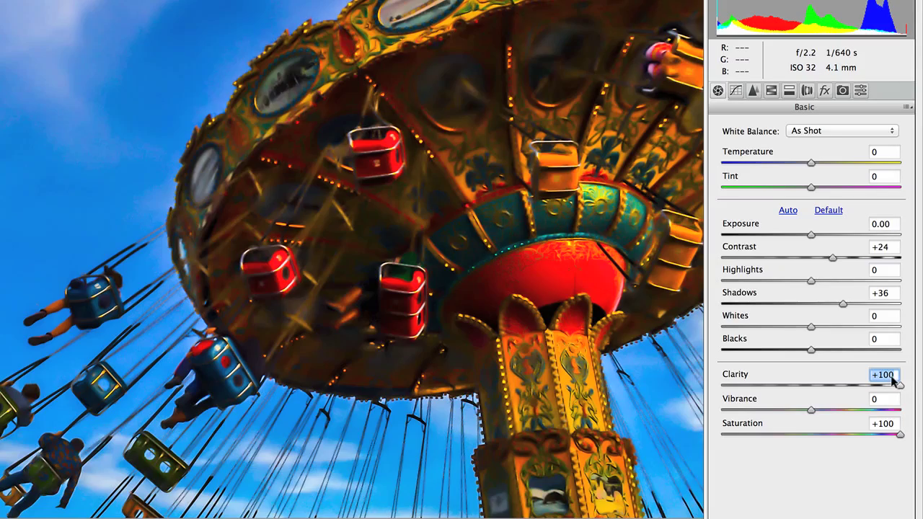
mouse_move(896, 383)
left_mouse_down()
mouse_move(703, 389)
mouse_move(914, 384)
left_mouse_up()
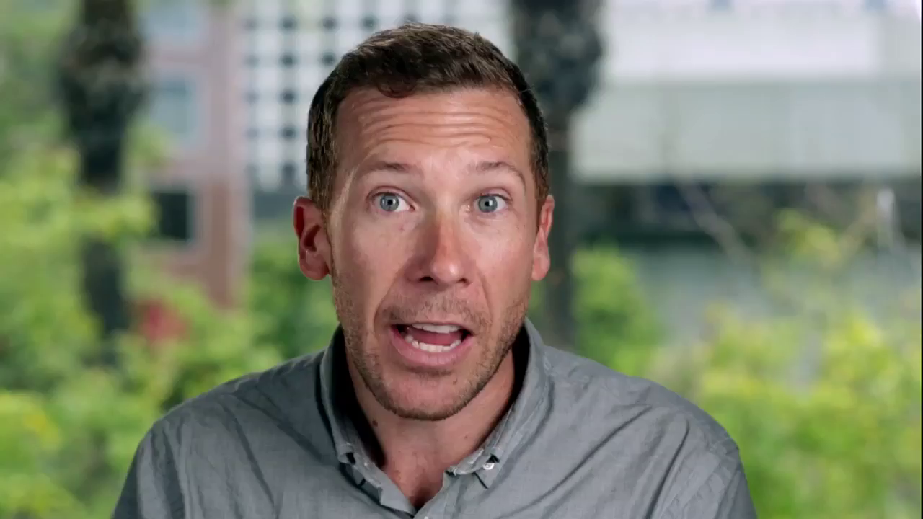